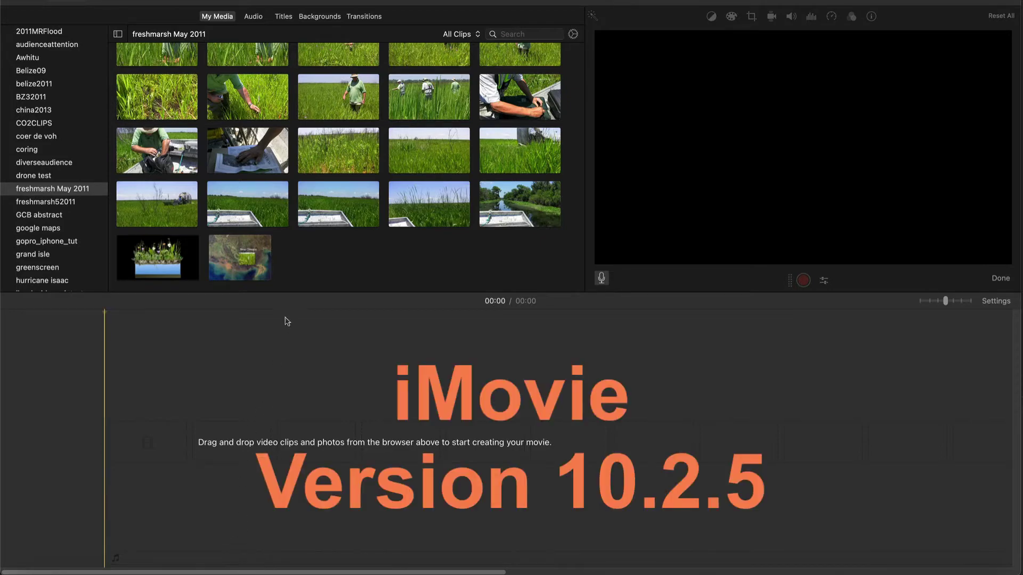
Step: Add the whole 9-second walking-into-marsh clip, then a 45-second range of the crouching-man clip
scroll(300, 276, "up", 2)
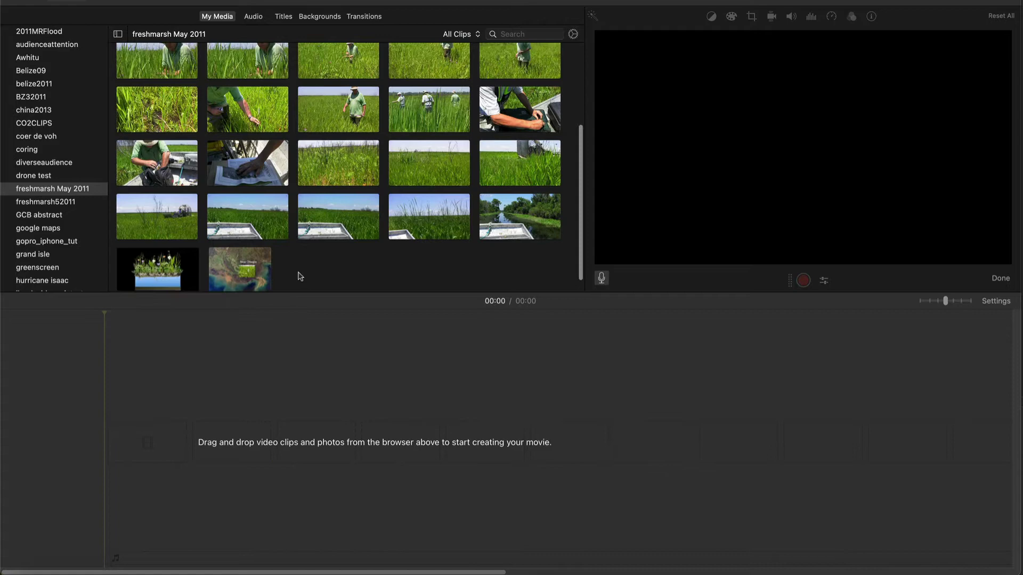
scroll(300, 276, "up", 5)
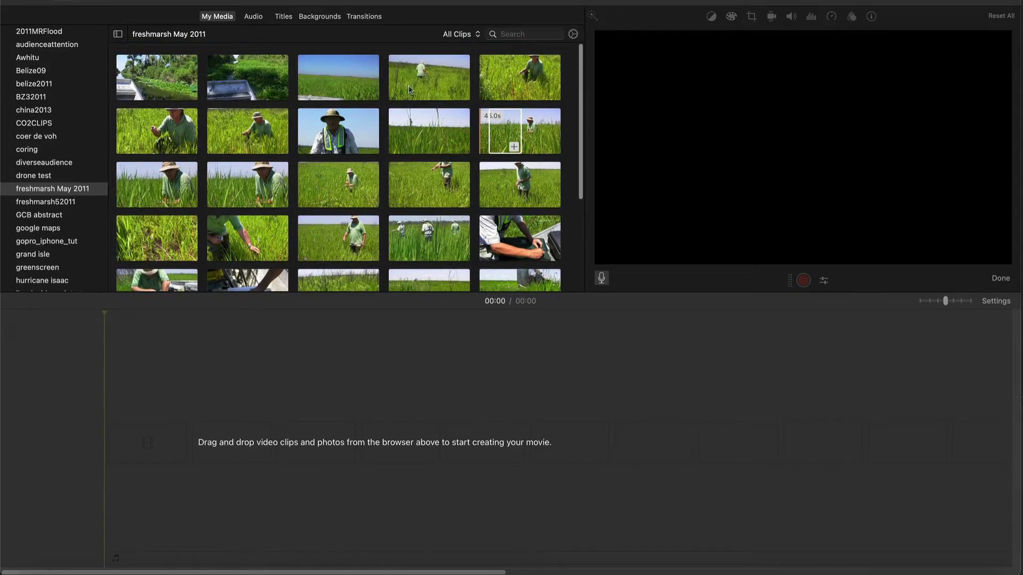
left_click(408, 84)
left_click(408, 84)
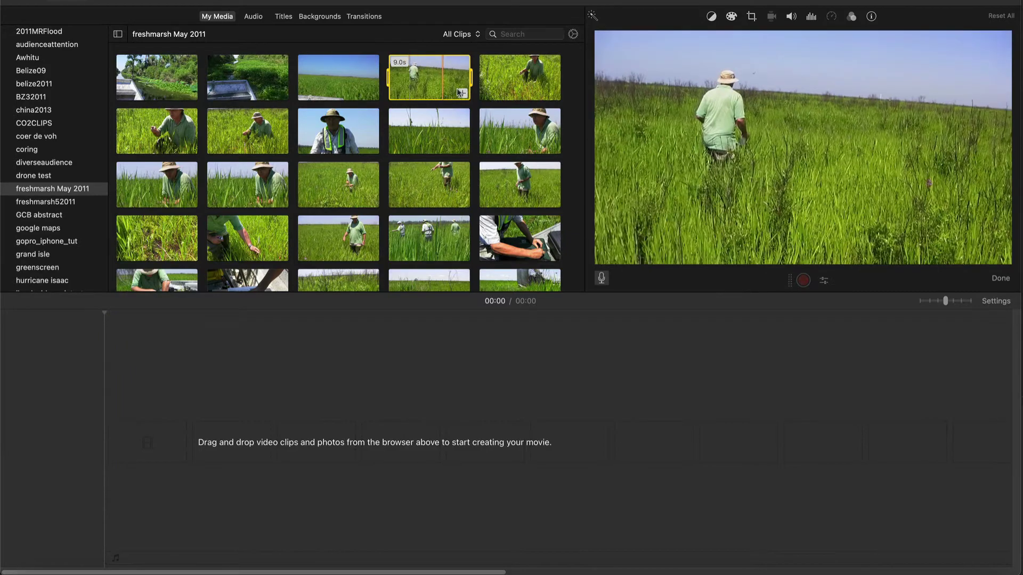
left_click(462, 93)
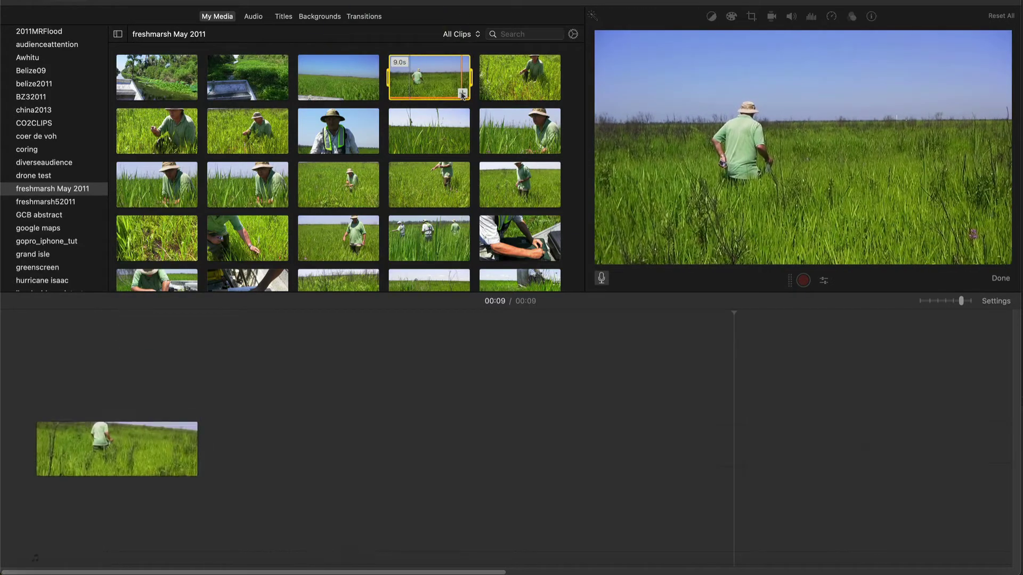
left_click(539, 148)
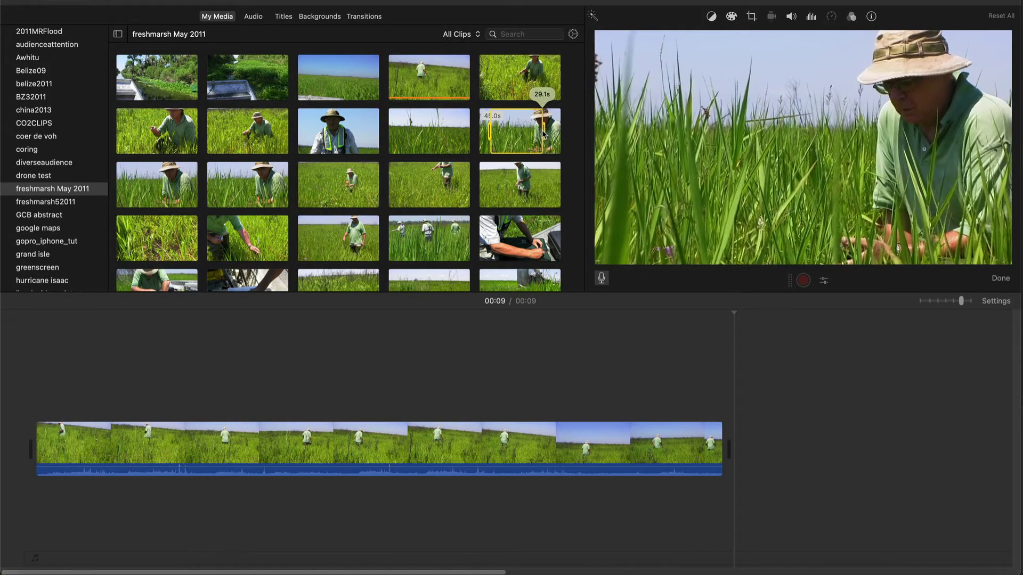
left_click(539, 148)
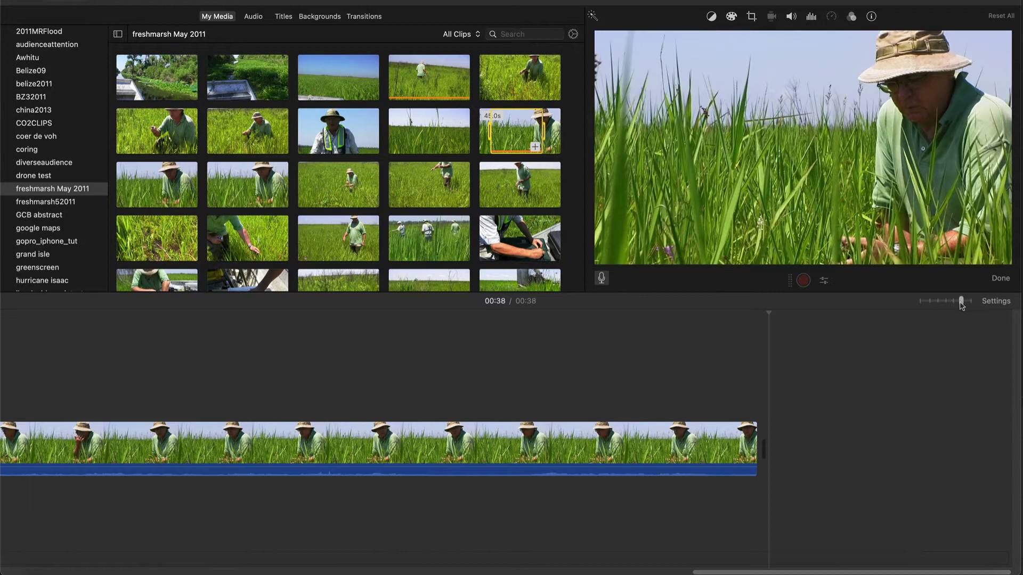
left_click_drag(961, 302, 948, 305)
left_click(230, 384)
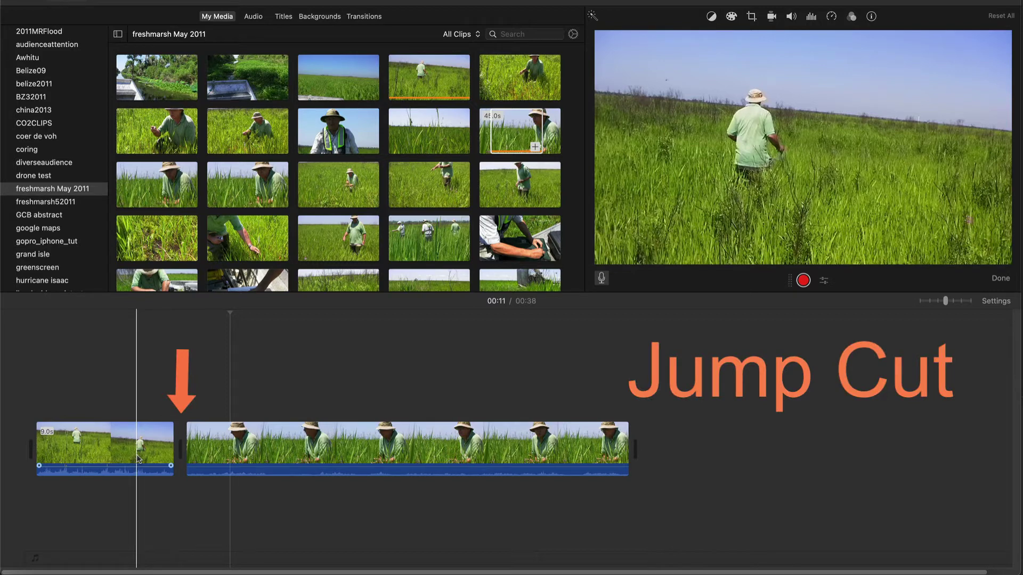
key("space")
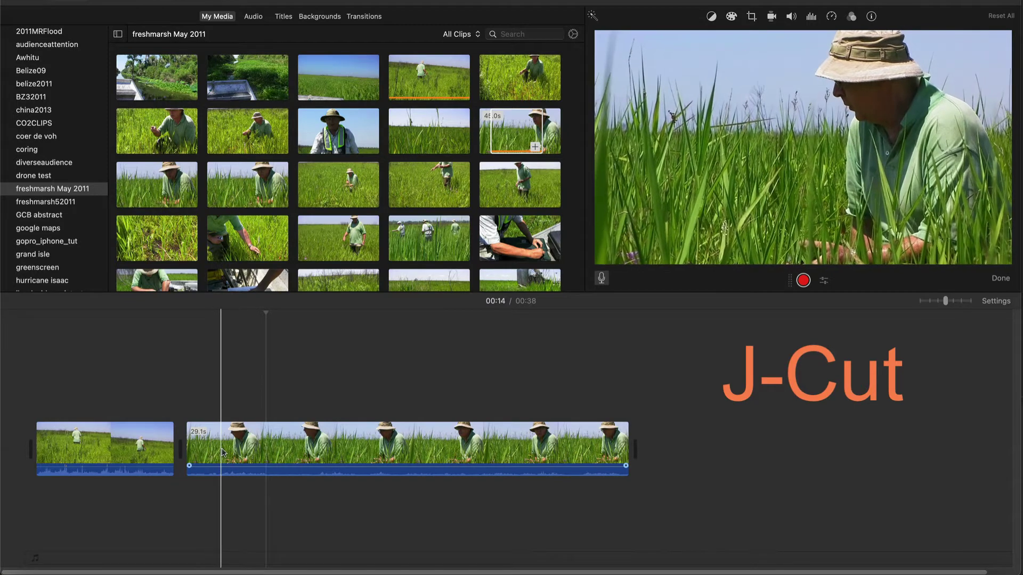
Step: Trim the crouching-man clip's beginning so it runs 23.3 seconds
left_click(221, 452)
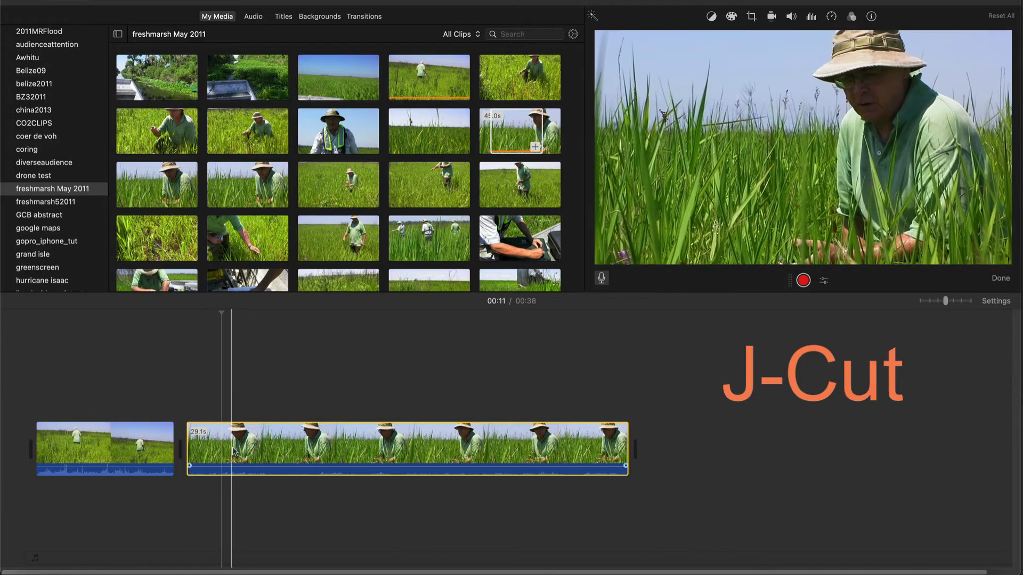
left_click_drag(189, 438, 275, 439)
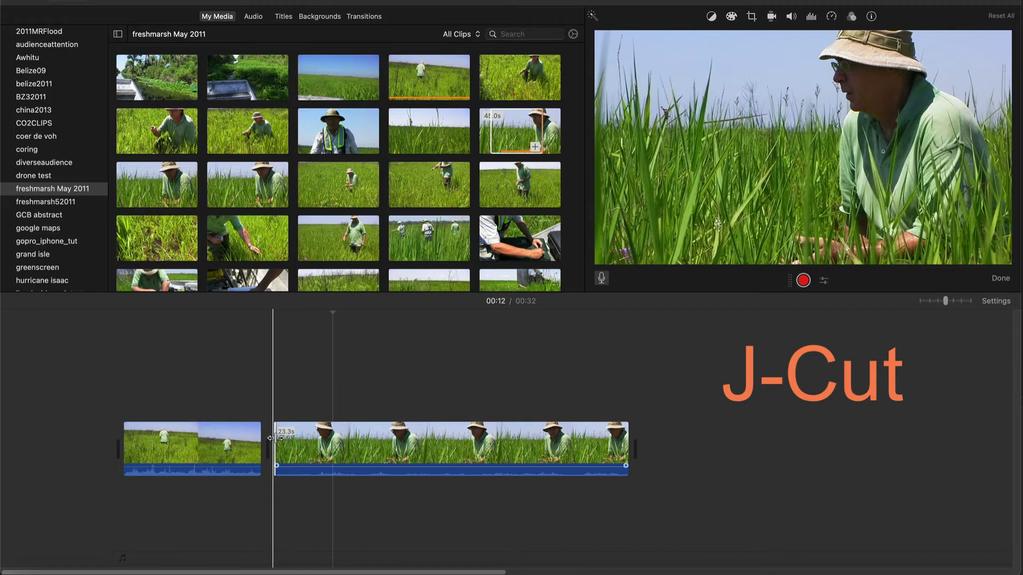
Step: Detach the crouching-man clip's audio and extend it left to start under the walking clip
left_click(222, 10)
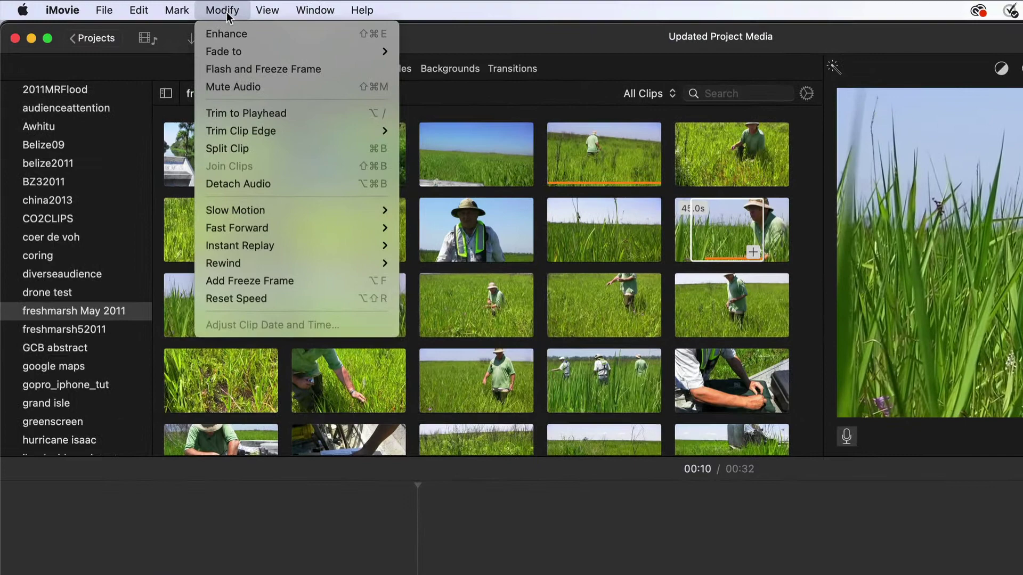
left_click(236, 185)
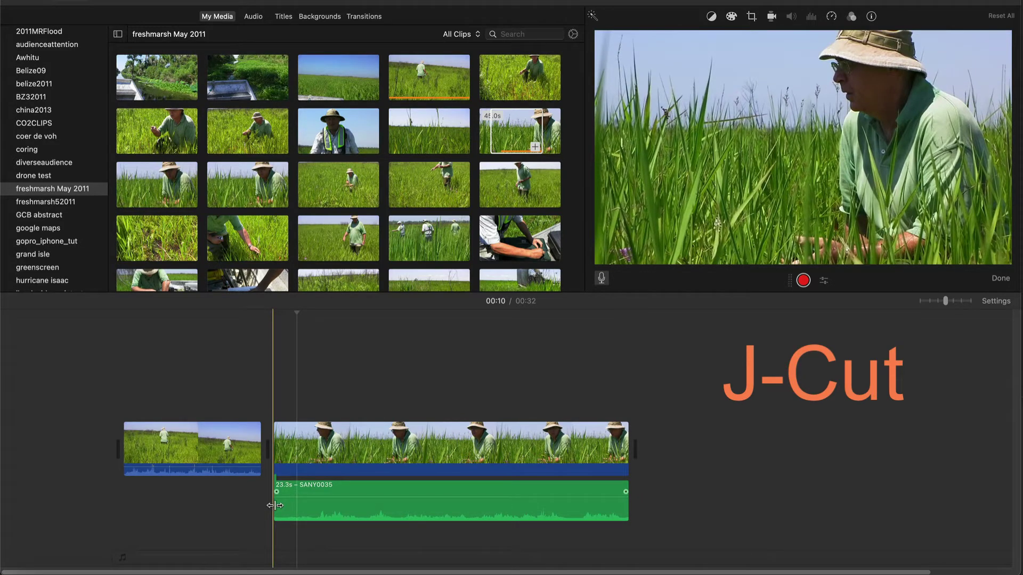
left_click_drag(275, 505, 174, 501)
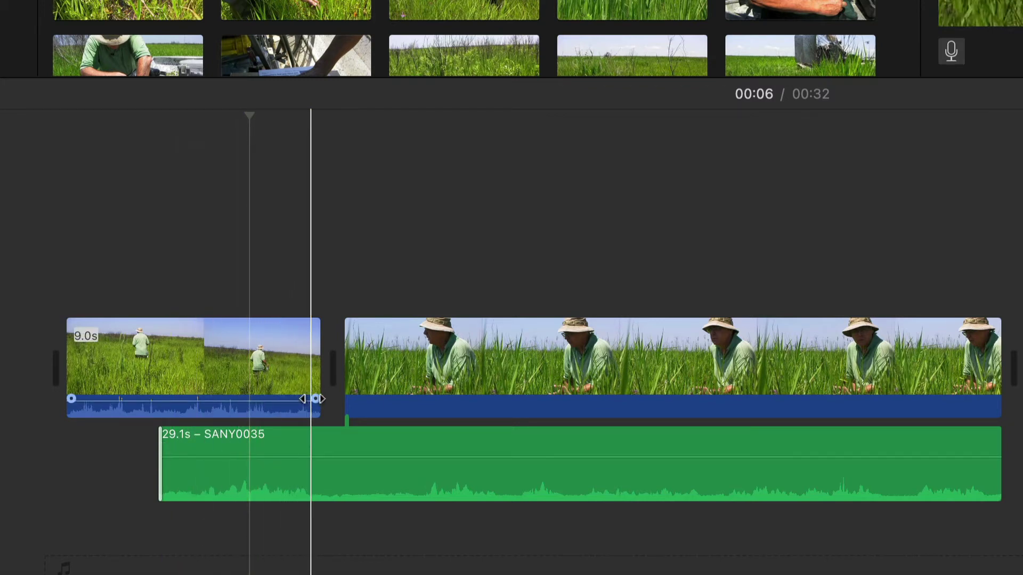
Step: Fade out the walking clip's audio from where the detached crouching-man sound begins
left_click_drag(316, 398, 157, 398)
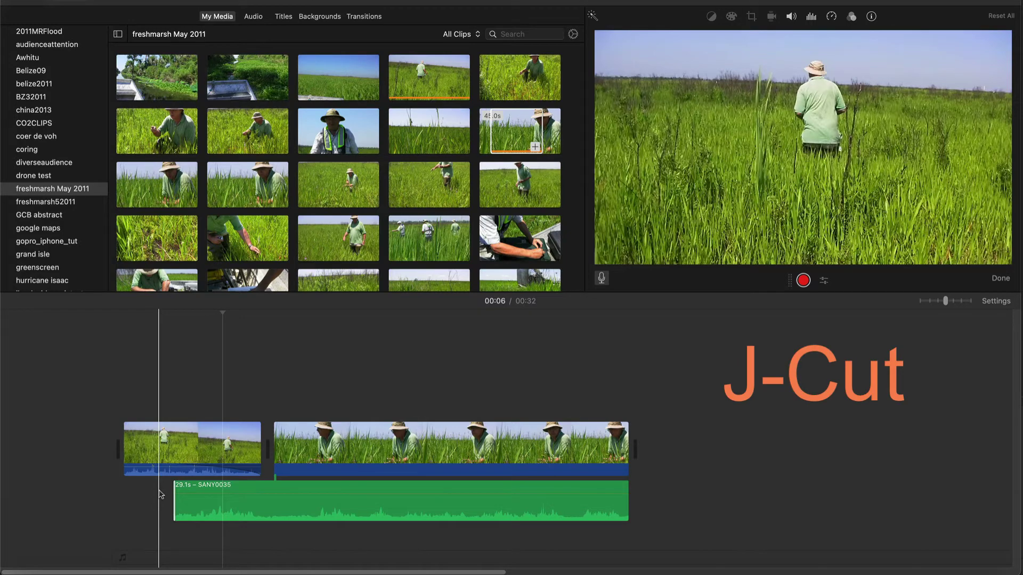
key("space")
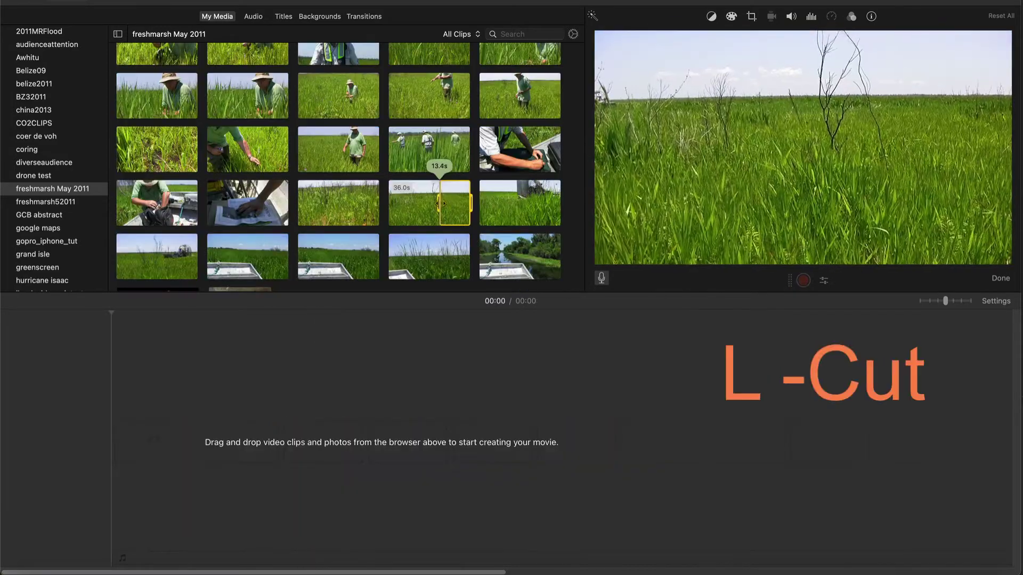
Step: Add a 9.9-second airboat range, then a group-walking range, and zoom out to fit both
left_click_drag(440, 203, 447, 207)
left_click(462, 220)
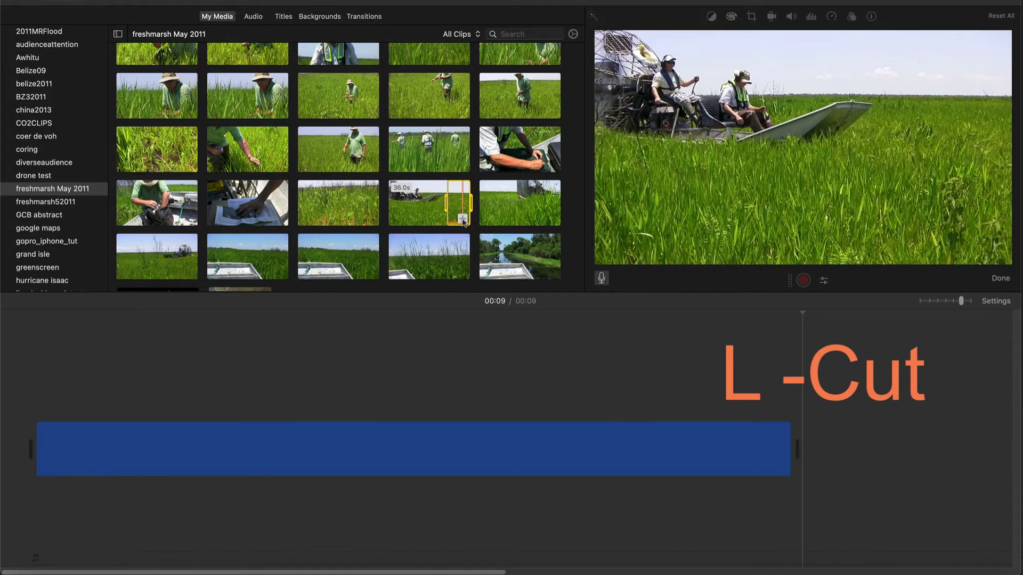
left_click_drag(407, 160, 456, 171)
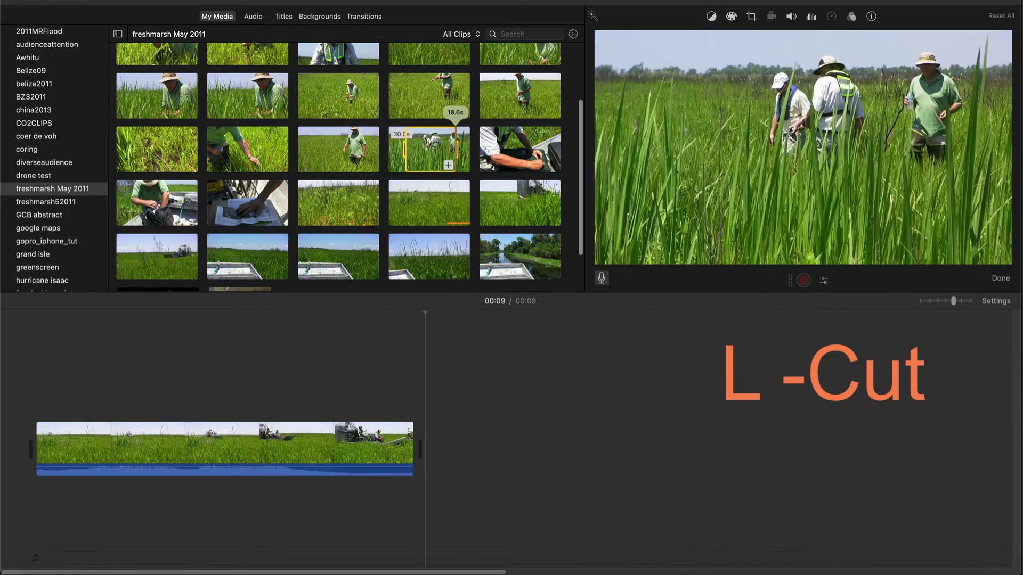
left_click(448, 165)
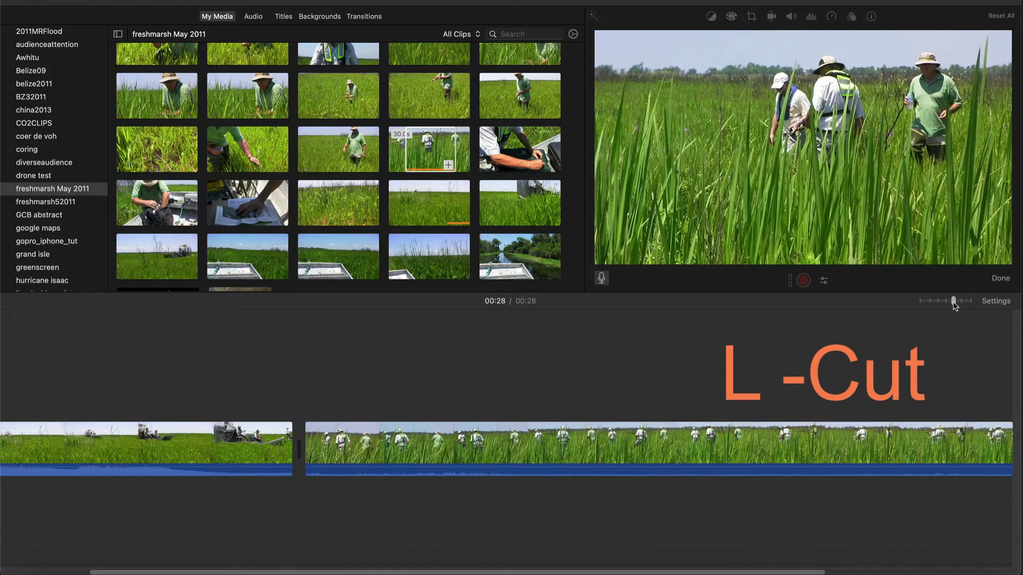
left_click_drag(953, 302, 945, 301)
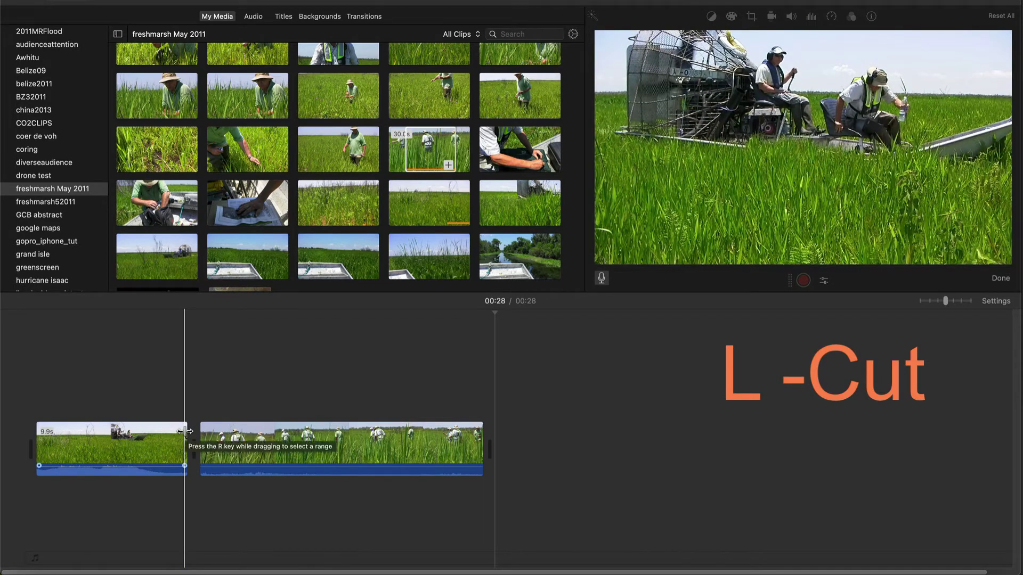
Step: Trim the airboat clip's end from 9.9 to 7.2 seconds and select it
left_click_drag(186, 432, 143, 428)
left_click(126, 448)
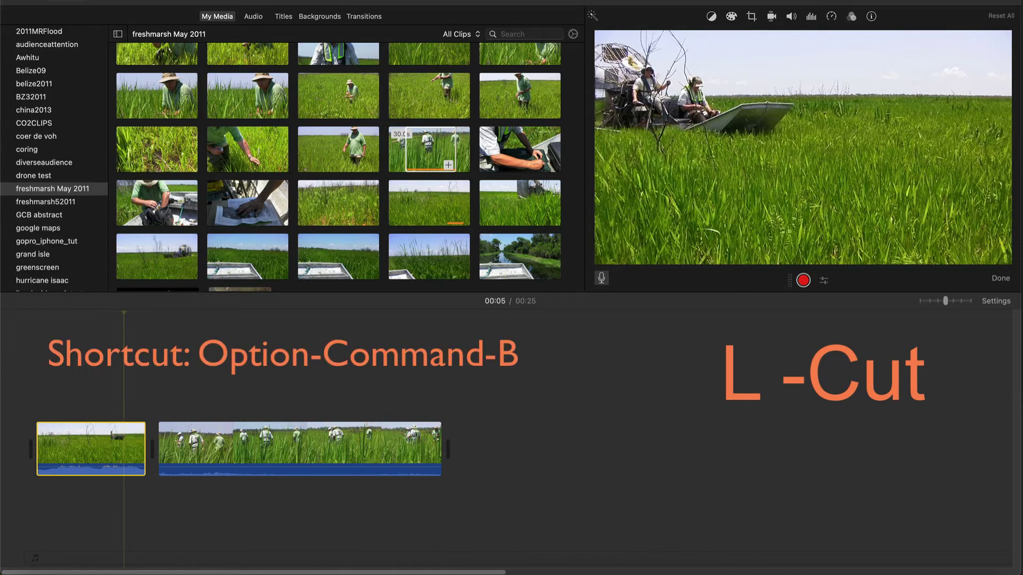
Step: Detach the airboat clip's audio onto its own 7.2-second track
left_click(152, 1)
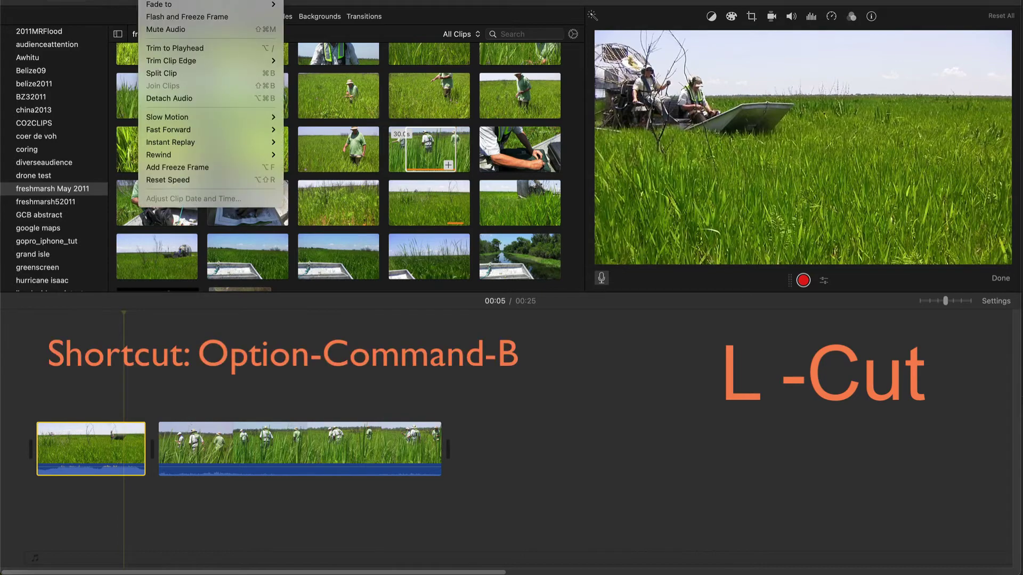
left_click(166, 98)
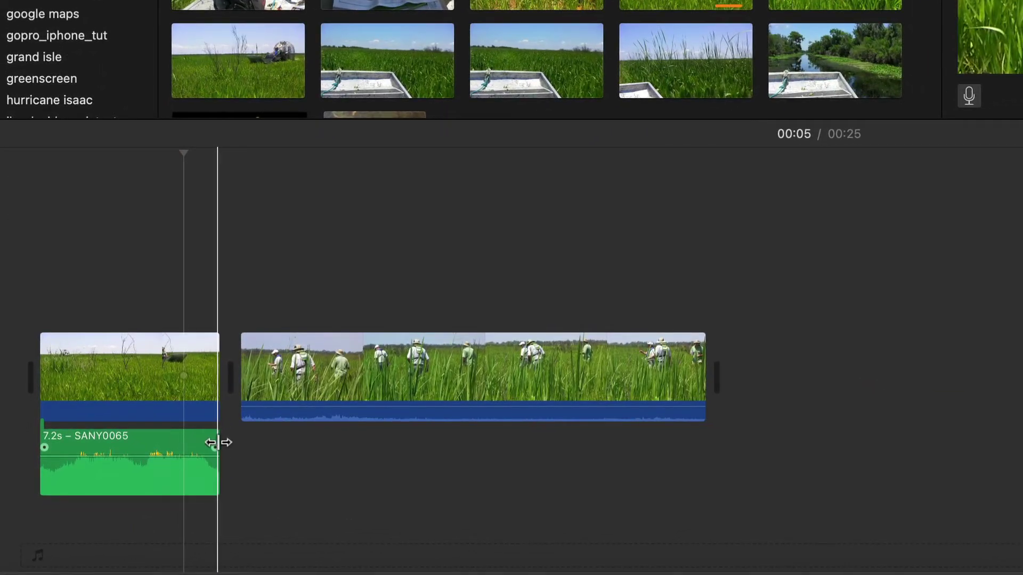
Step: Extend the airboat audio to 9.9 seconds under the group clip, fade it out, and lower its volume
left_click_drag(218, 441, 308, 441)
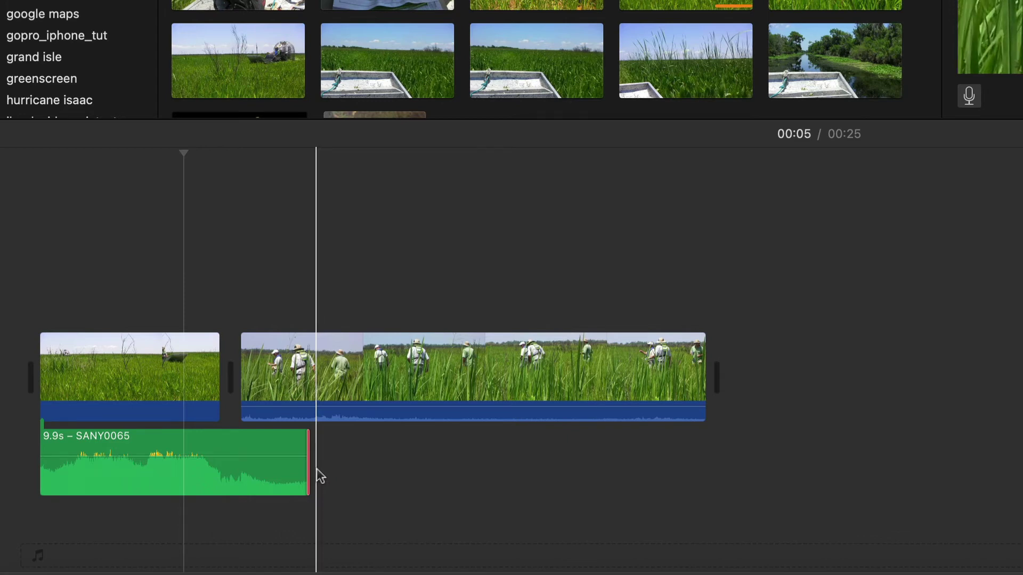
mouse_move(303, 448)
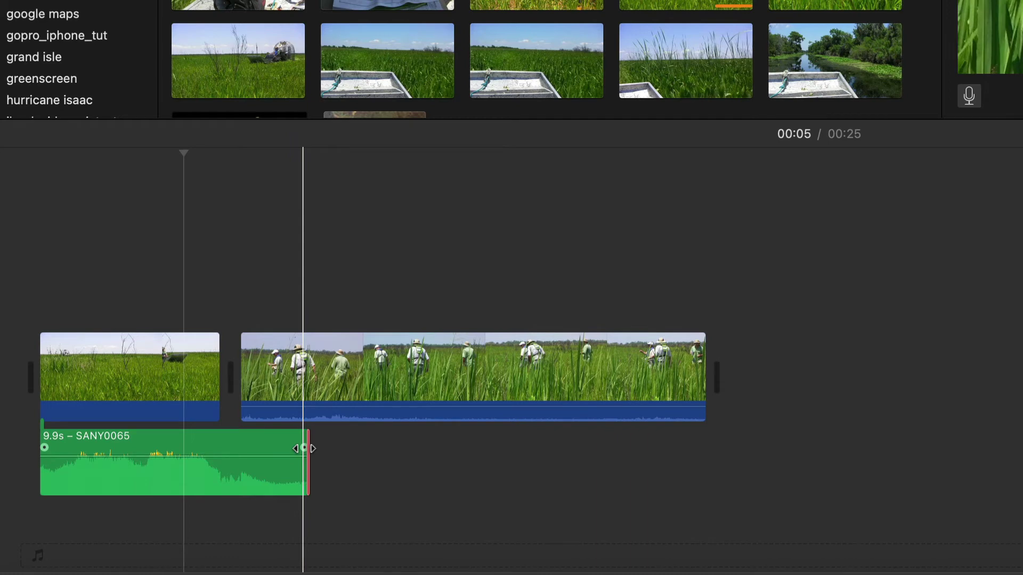
left_click_drag(303, 449, 219, 448)
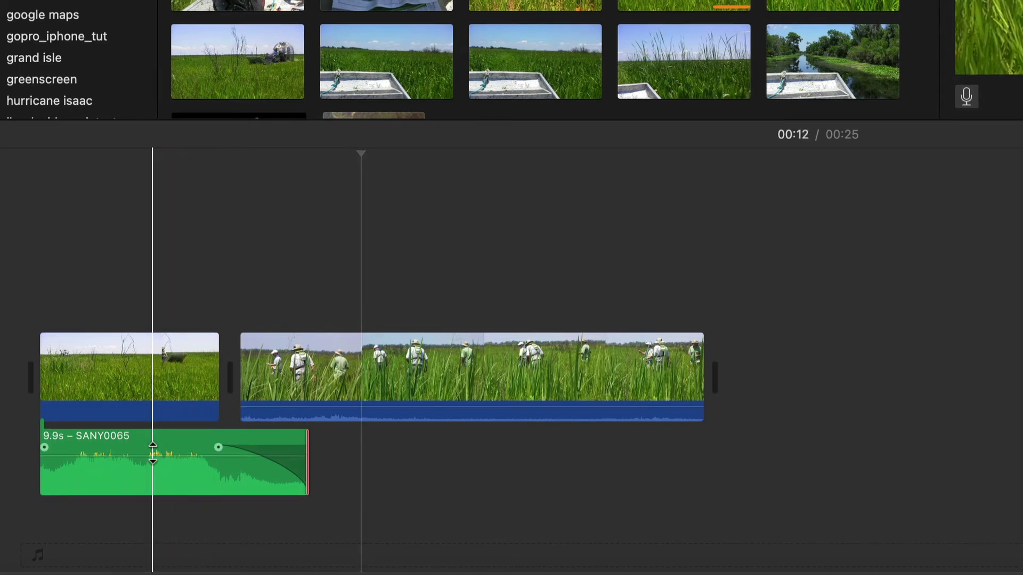
left_click_drag(153, 453, 153, 462)
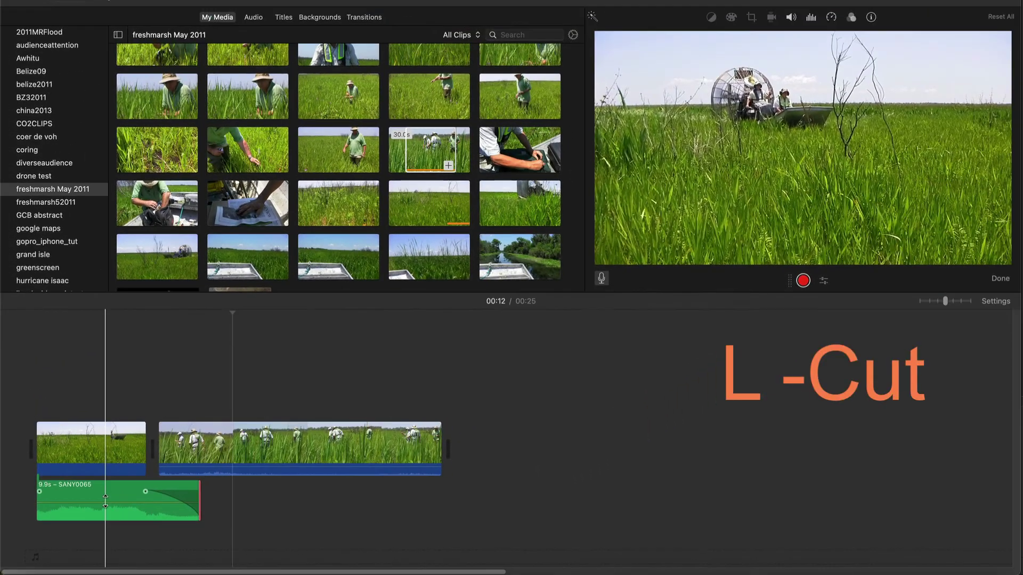
left_click_drag(81, 478, 82, 478)
key("space")
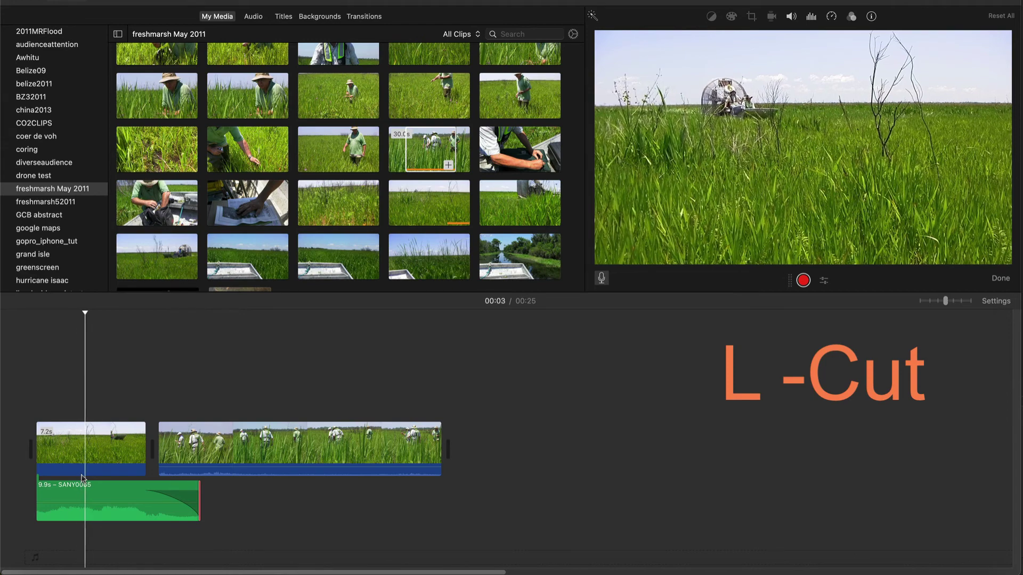